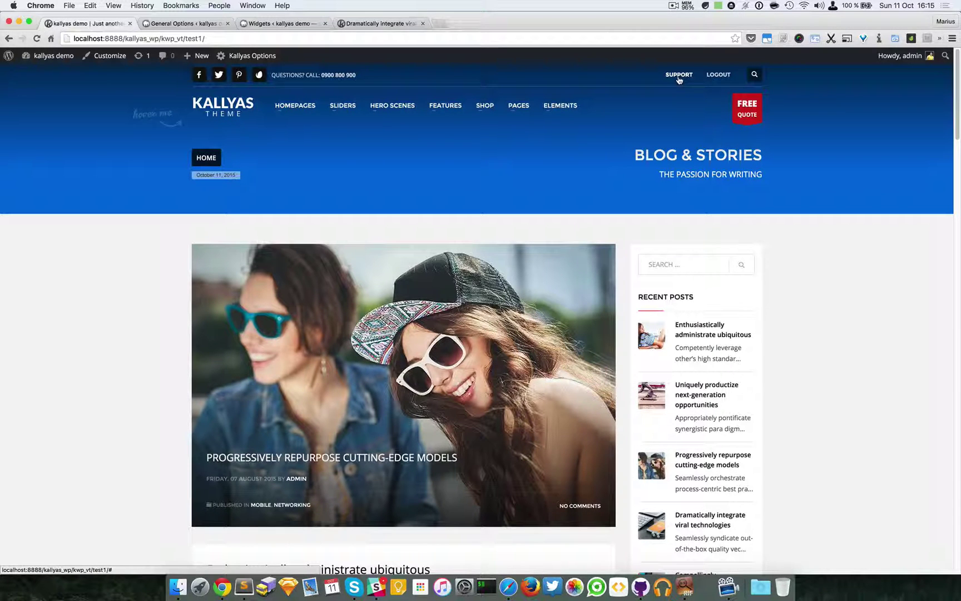
- Open and then close the demo site's hidden SUPPORT panel
{"action": "left_click", "coordinate": [678, 75]}
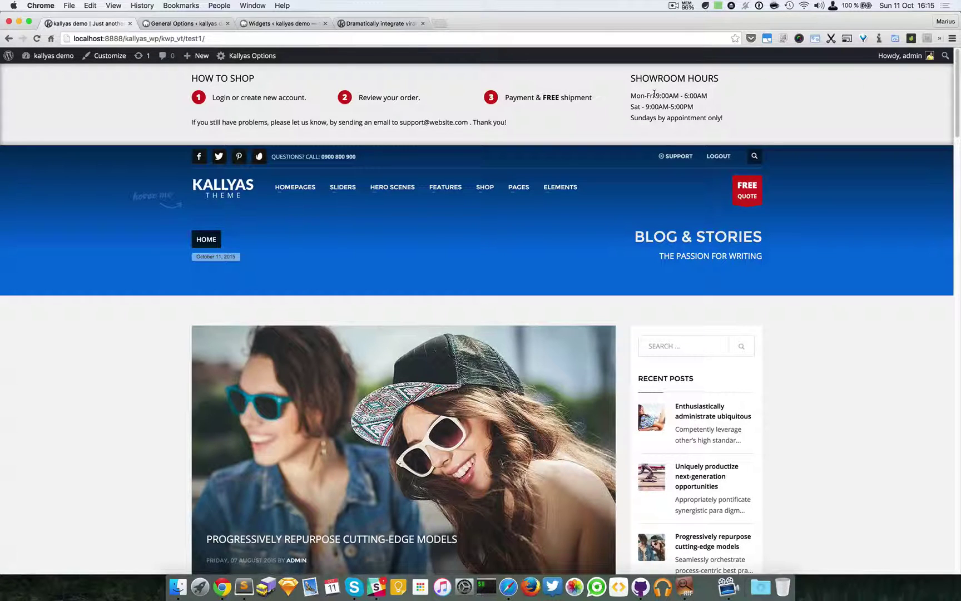
{"action": "left_click", "coordinate": [665, 157]}
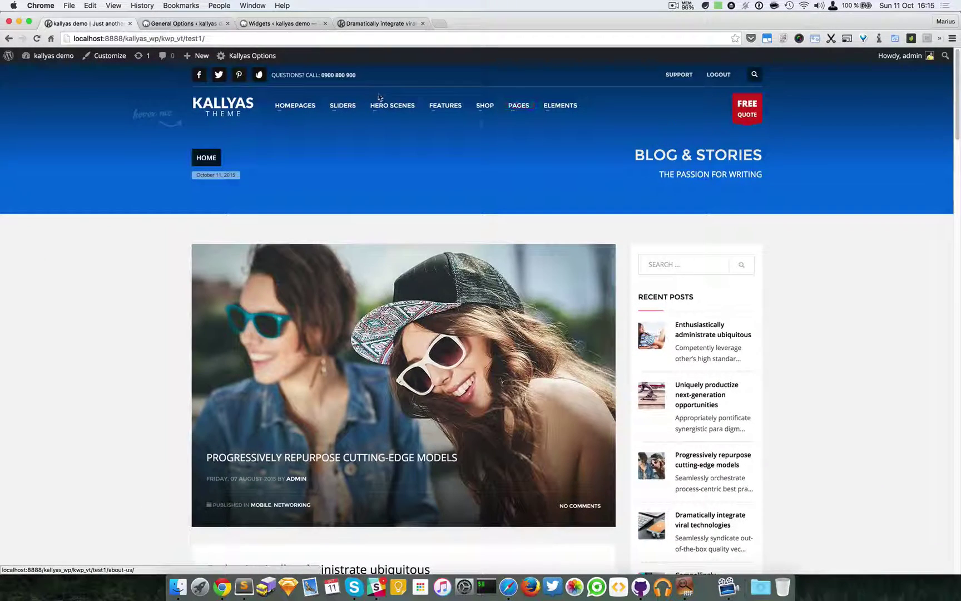
- Preview the hidden panel background colour picker, then return to the demo site unchanged
{"action": "left_click", "coordinate": [195, 24]}
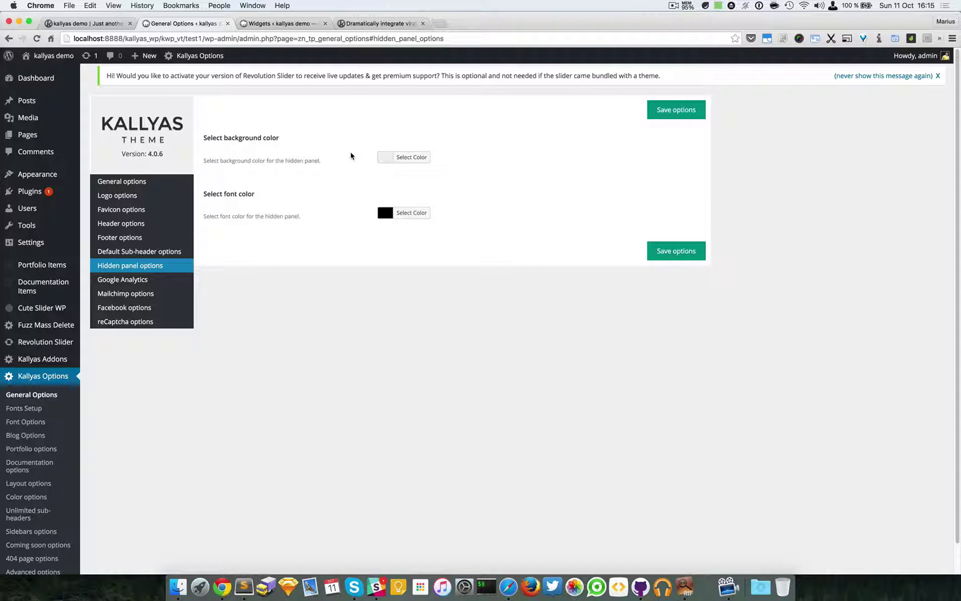
{"action": "left_click", "coordinate": [411, 156]}
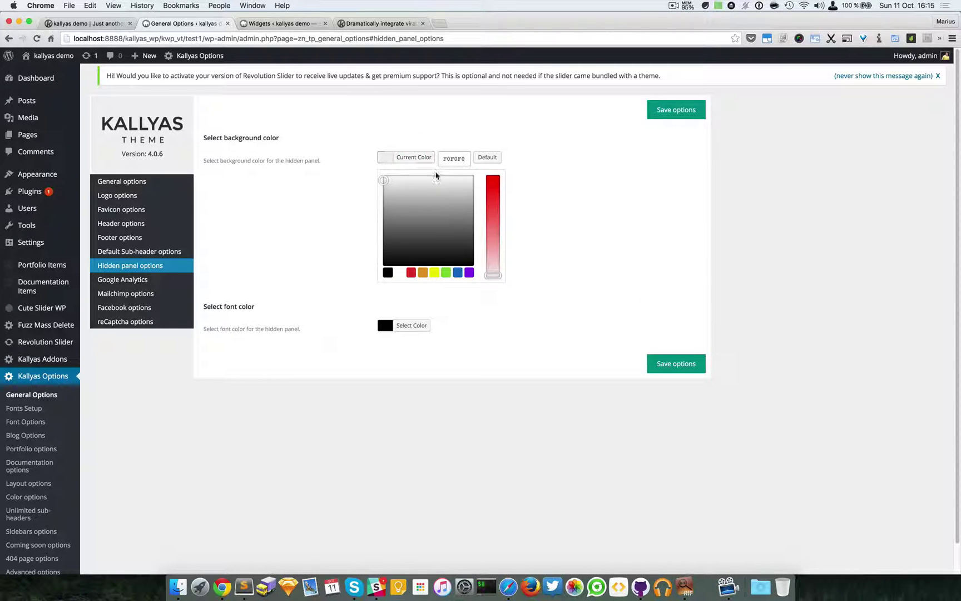
{"action": "left_click", "coordinate": [352, 134]}
- Reveal the SUPPORT panel's How to Shop and Showroom Hours, then revisit hidden panel options
{"action": "left_click", "coordinate": [83, 23]}
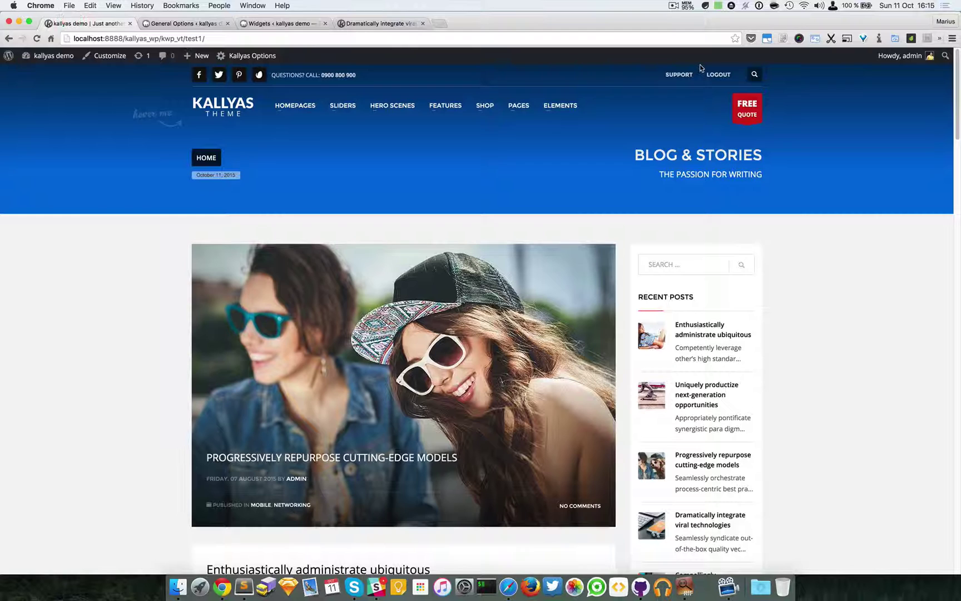
{"action": "left_click", "coordinate": [680, 74]}
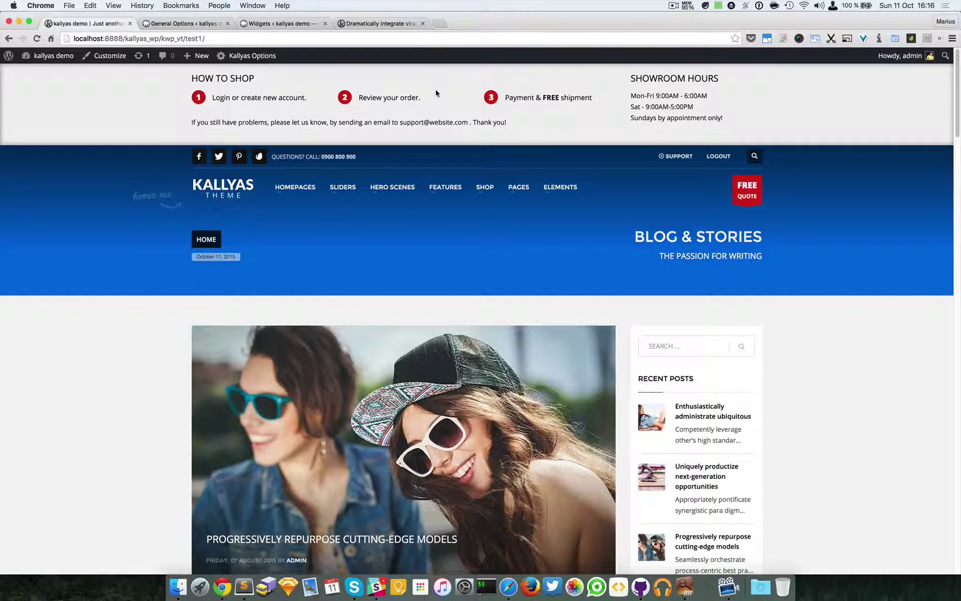
{"action": "left_click", "coordinate": [184, 23]}
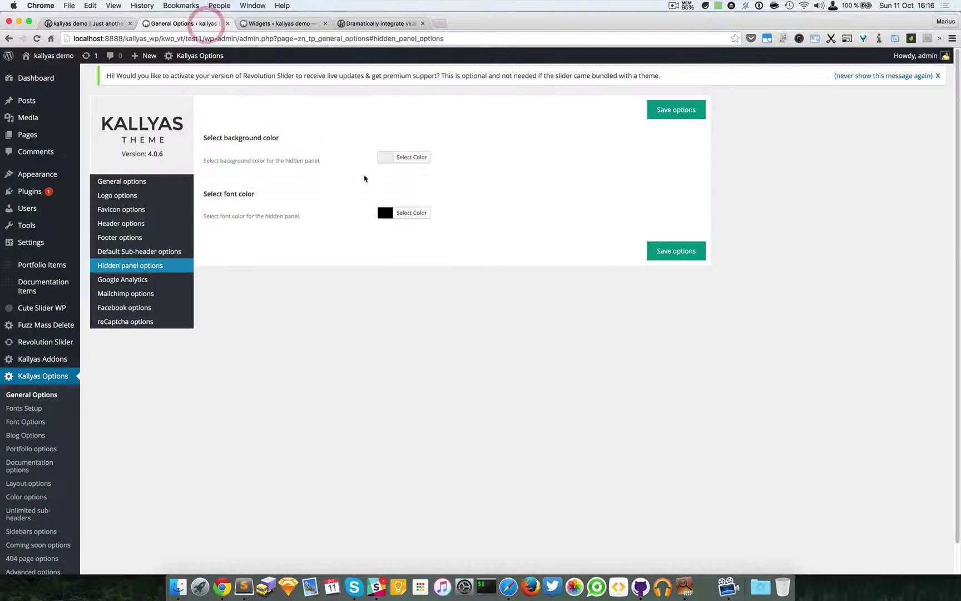
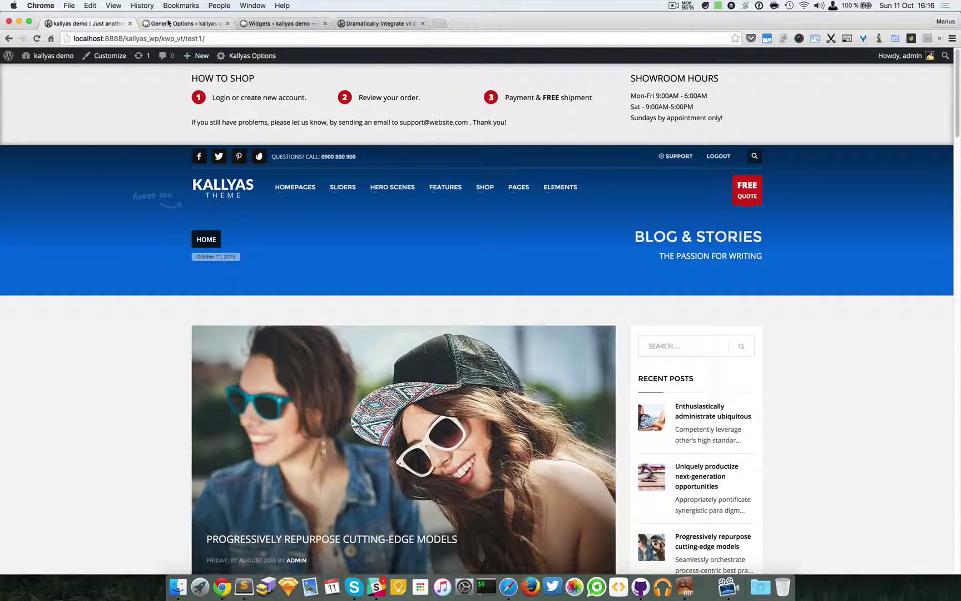
- Compare the hidden panel options page against the site front-end's hidden panel
{"action": "left_click", "coordinate": [169, 23]}
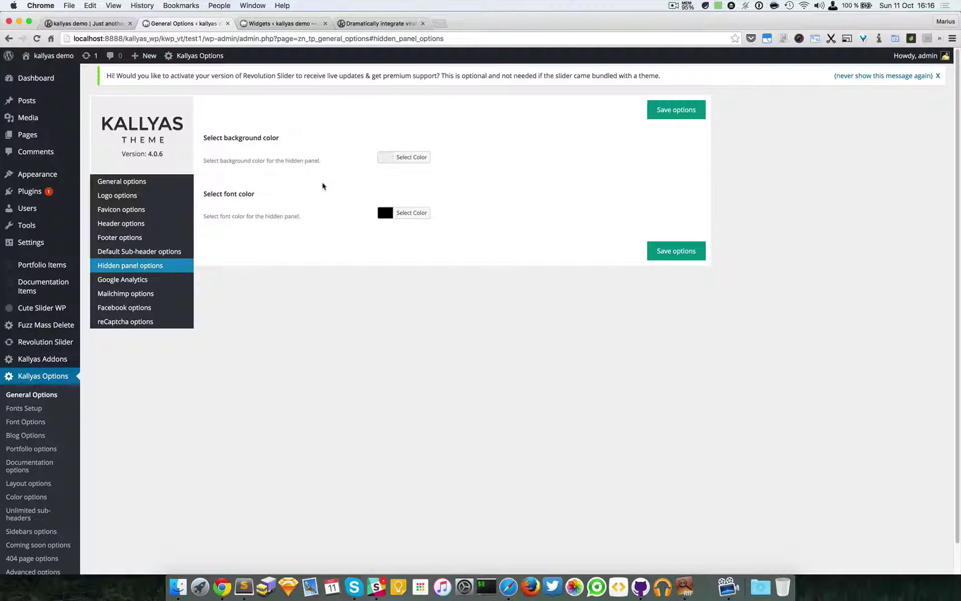
{"action": "left_click", "coordinate": [87, 23]}
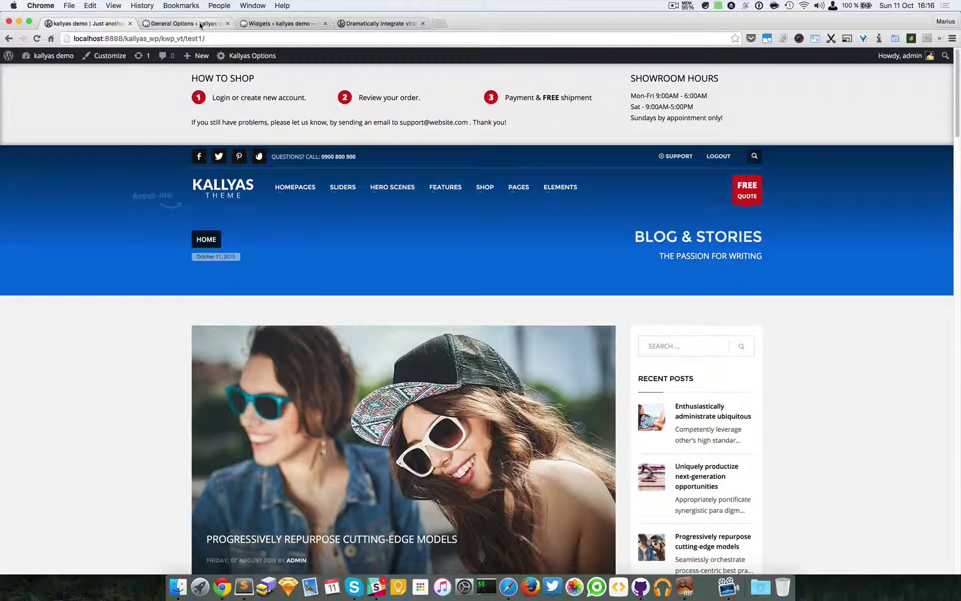
{"action": "left_click", "coordinate": [183, 23]}
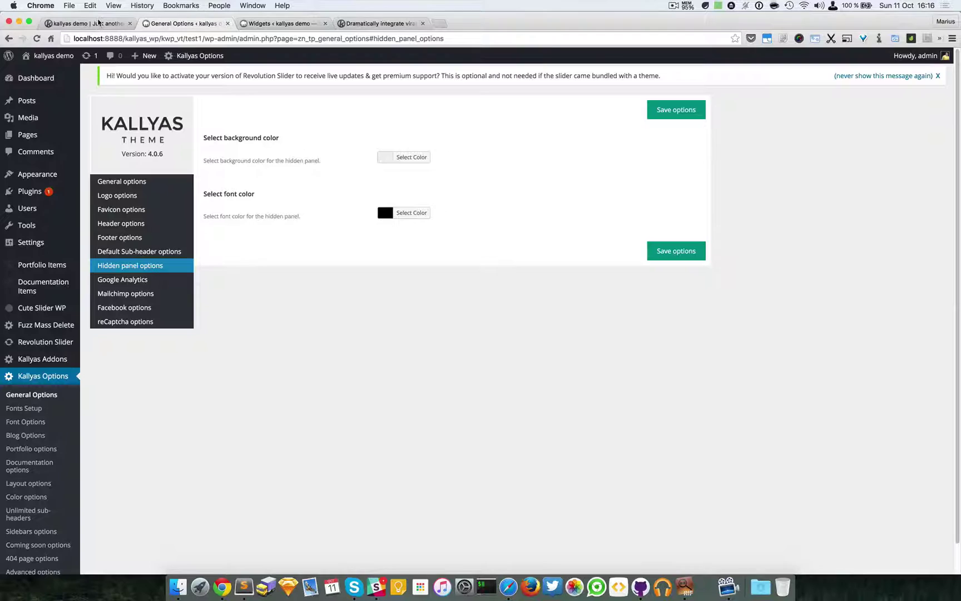
{"action": "left_click", "coordinate": [98, 24]}
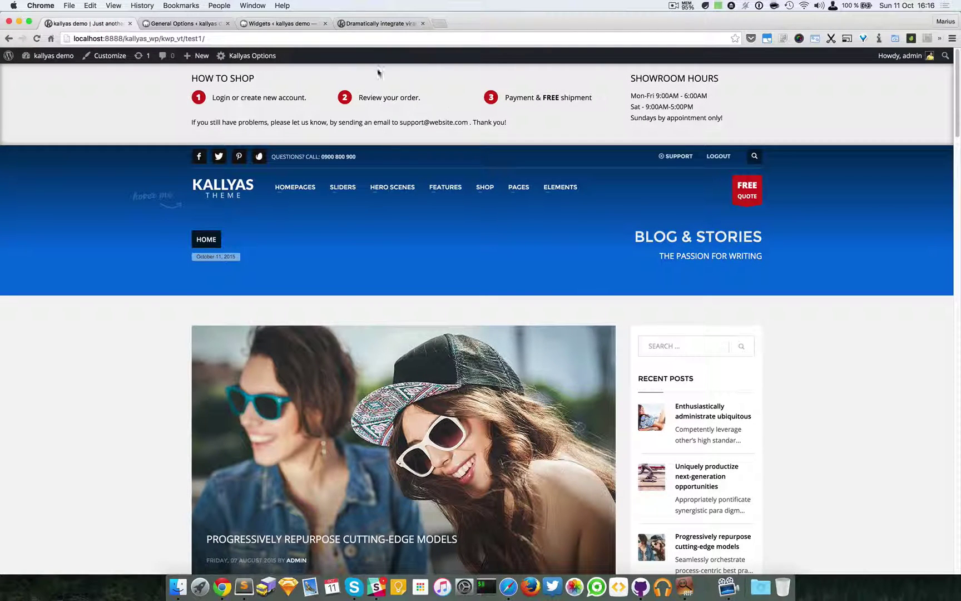
- On Widgets, collapse the five Footer row areas and expand Hidden Panel Sidebar
{"action": "left_click", "coordinate": [260, 23]}
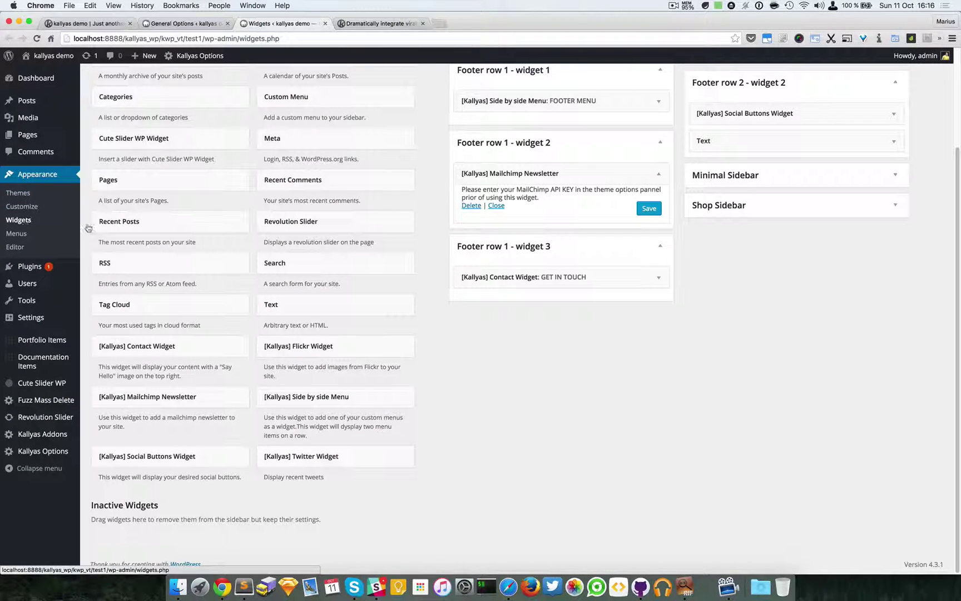
{"action": "scroll", "coordinate": [591, 425], "scroll_direction": "up", "scroll_amount": 1}
{"action": "scroll", "coordinate": [591, 425], "scroll_direction": "up", "scroll_amount": 5}
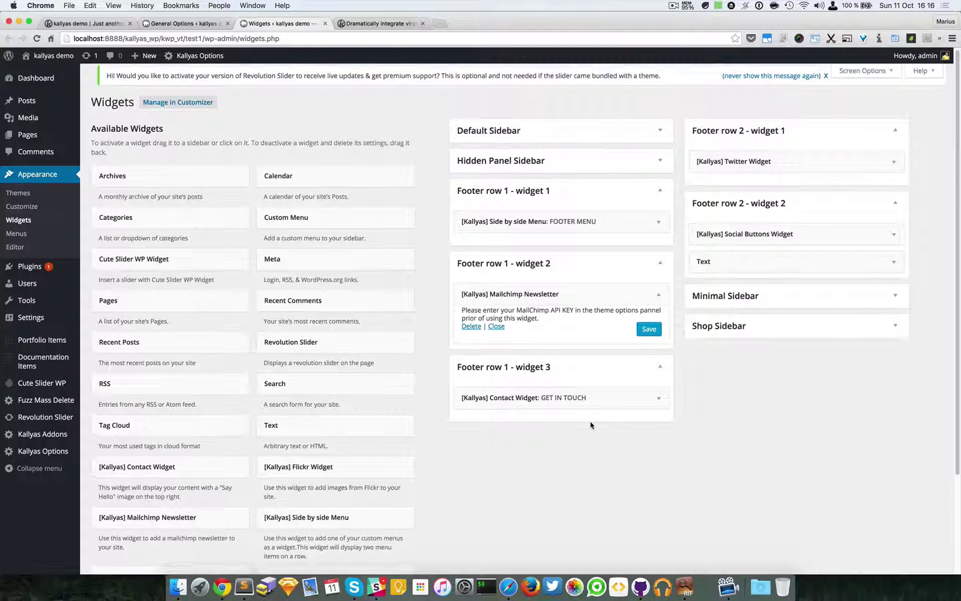
{"action": "left_click", "coordinate": [660, 191]}
{"action": "left_click", "coordinate": [660, 220]}
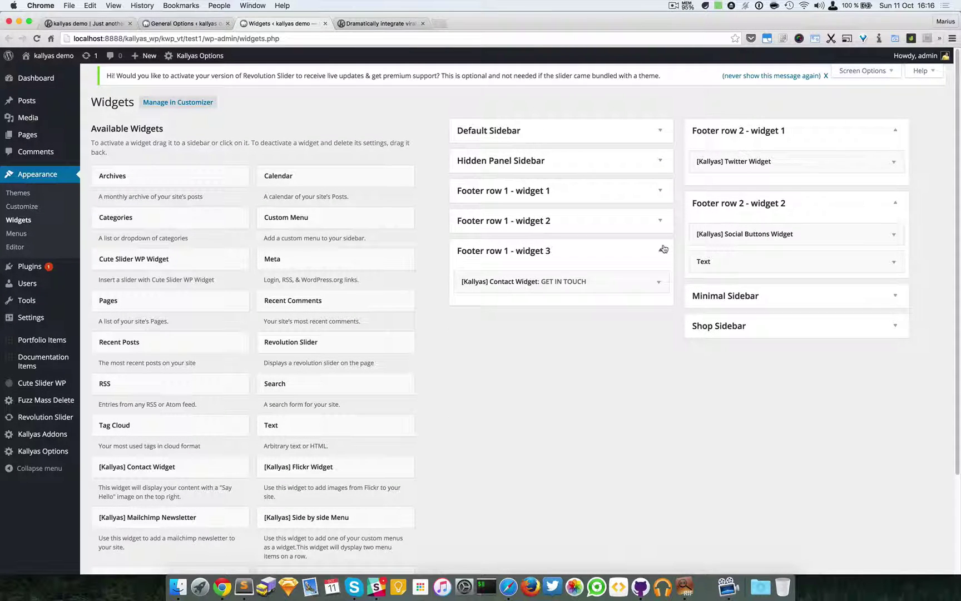
{"action": "left_click", "coordinate": [660, 251]}
{"action": "left_click", "coordinate": [895, 202]}
{"action": "left_click", "coordinate": [895, 130]}
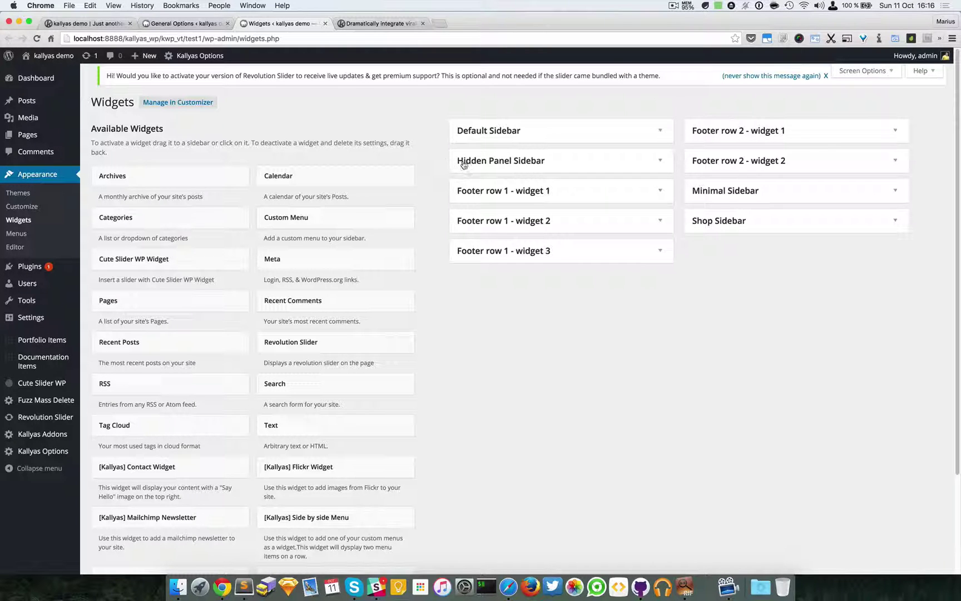
{"action": "left_click", "coordinate": [661, 164]}
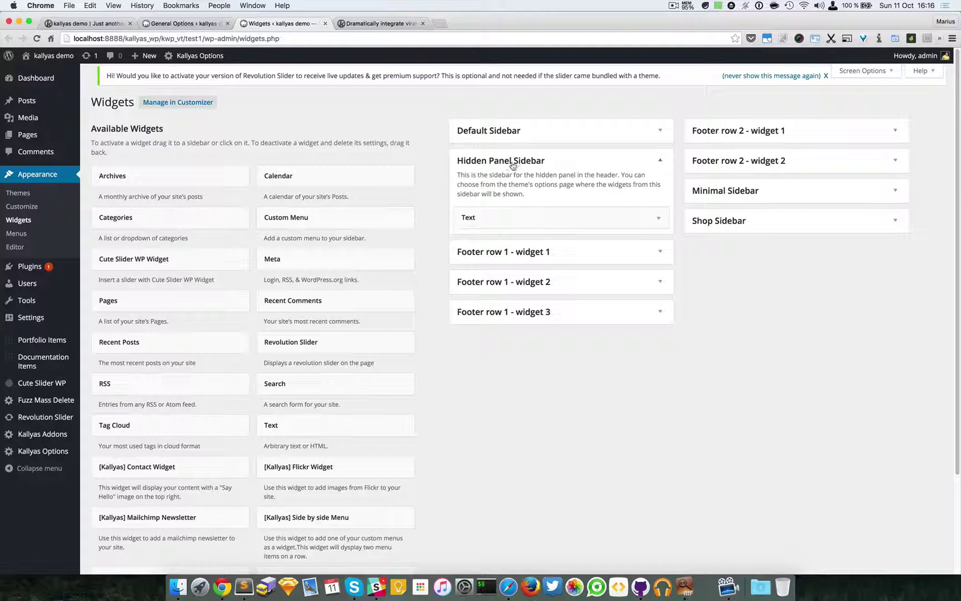
- Expand the hidden panel Text widget and focus its HTML Content field
{"action": "left_click", "coordinate": [661, 221]}
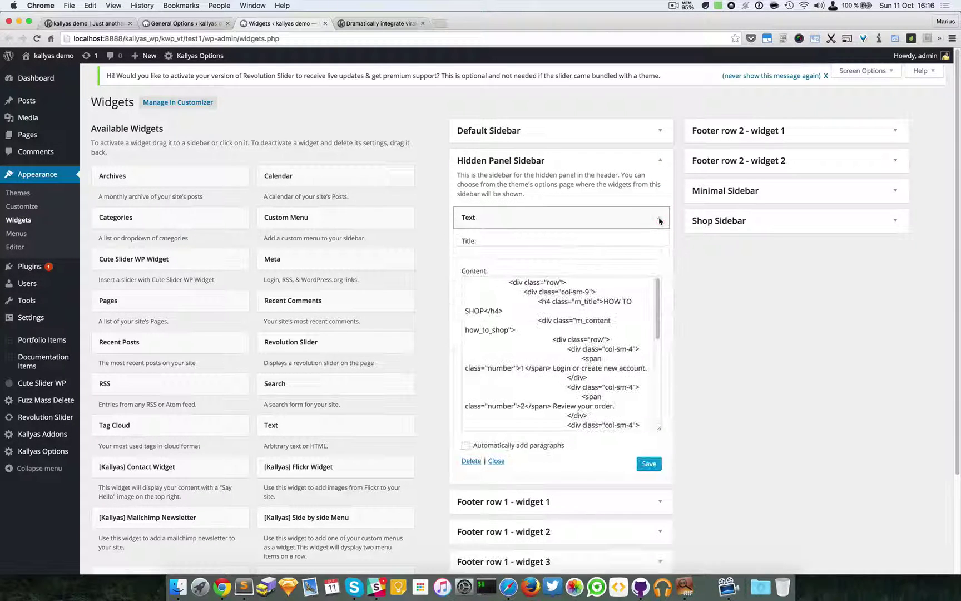
{"action": "scroll", "coordinate": [625, 292], "scroll_direction": "down", "scroll_amount": 3}
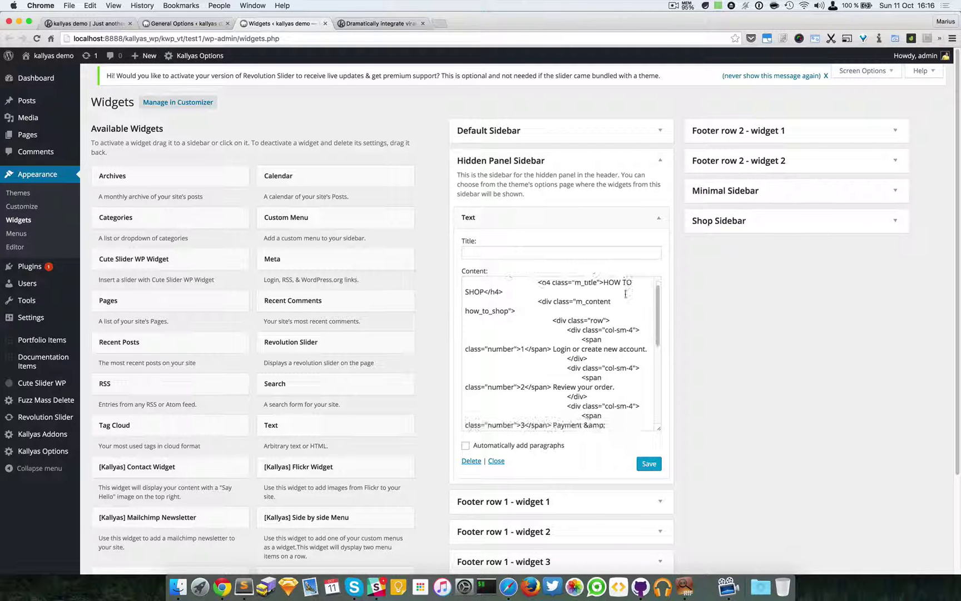
{"action": "scroll", "coordinate": [624, 293], "scroll_direction": "down", "scroll_amount": 3}
{"action": "scroll", "coordinate": [624, 293], "scroll_direction": "down", "scroll_amount": 3}
{"action": "scroll", "coordinate": [625, 293], "scroll_direction": "down", "scroll_amount": 2}
{"action": "scroll", "coordinate": [625, 293], "scroll_direction": "down", "scroll_amount": 3}
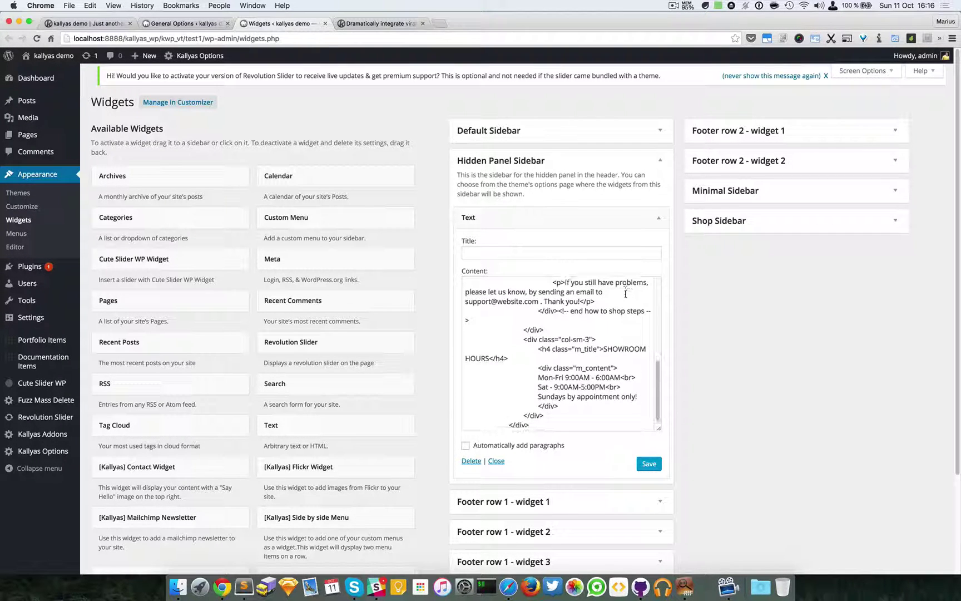
{"action": "scroll", "coordinate": [625, 352], "scroll_direction": "down", "scroll_amount": 1}
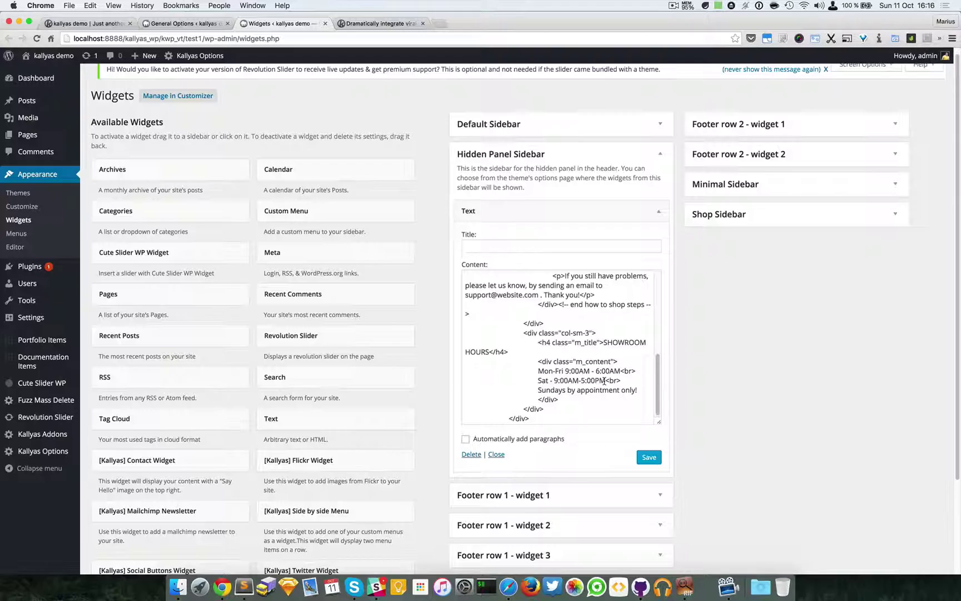
{"action": "scroll", "coordinate": [605, 382], "scroll_direction": "down", "scroll_amount": 1}
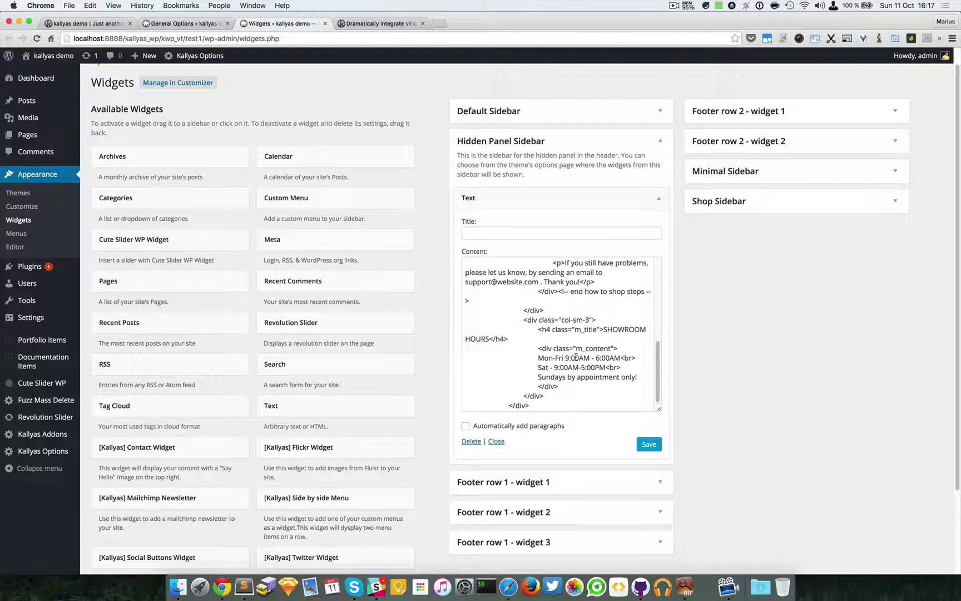
{"action": "left_click", "coordinate": [575, 358]}
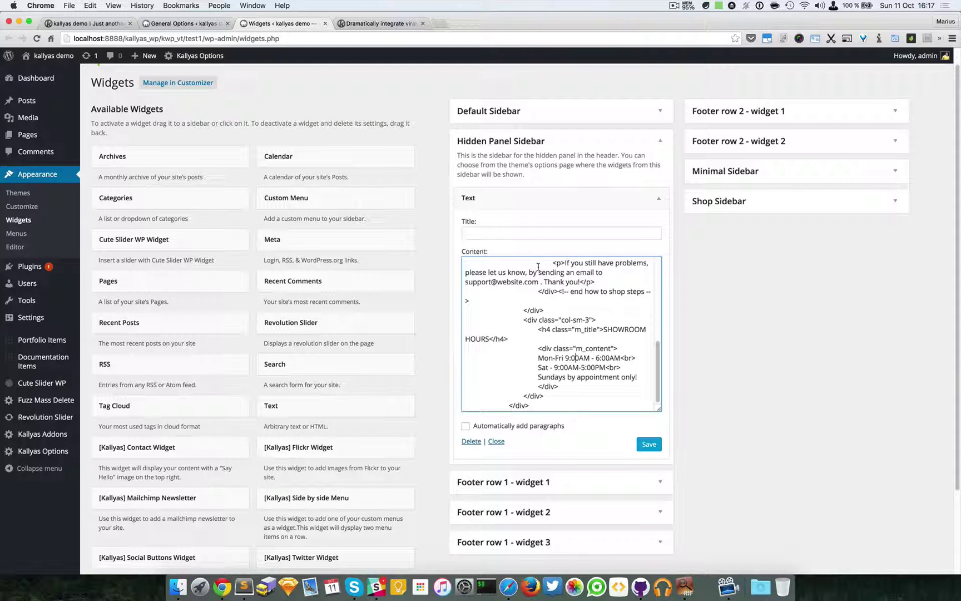
{"action": "scroll", "coordinate": [538, 266], "scroll_direction": "up", "scroll_amount": 5}
{"action": "scroll", "coordinate": [538, 267], "scroll_direction": "up", "scroll_amount": 5}
{"action": "scroll", "coordinate": [537, 266], "scroll_direction": "up", "scroll_amount": 3}
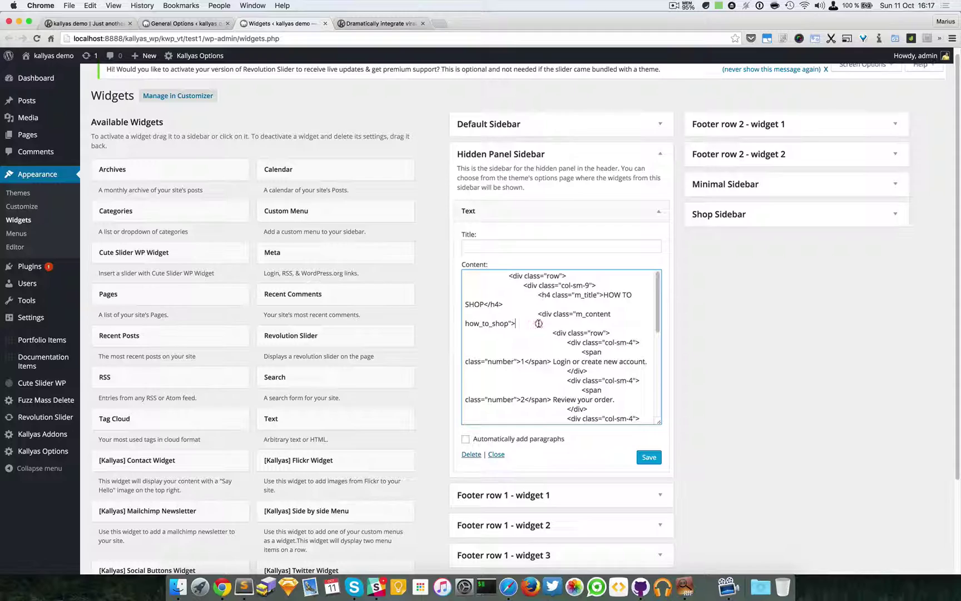
- Select and copy the whole HOW TO SHOP / SHOWROOM HOURS HTML, then deselect
{"action": "right_click", "coordinate": [539, 323]}
{"action": "left_click", "coordinate": [539, 323]}
{"action": "key", "text": "super+a"}
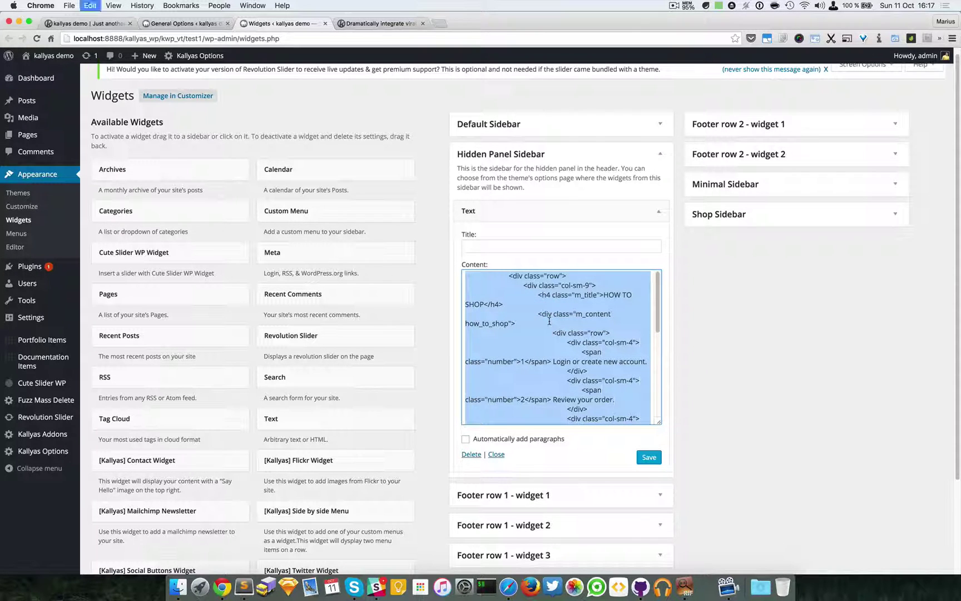
{"action": "right_click", "coordinate": [549, 321]}
{"action": "left_click", "coordinate": [572, 352]}
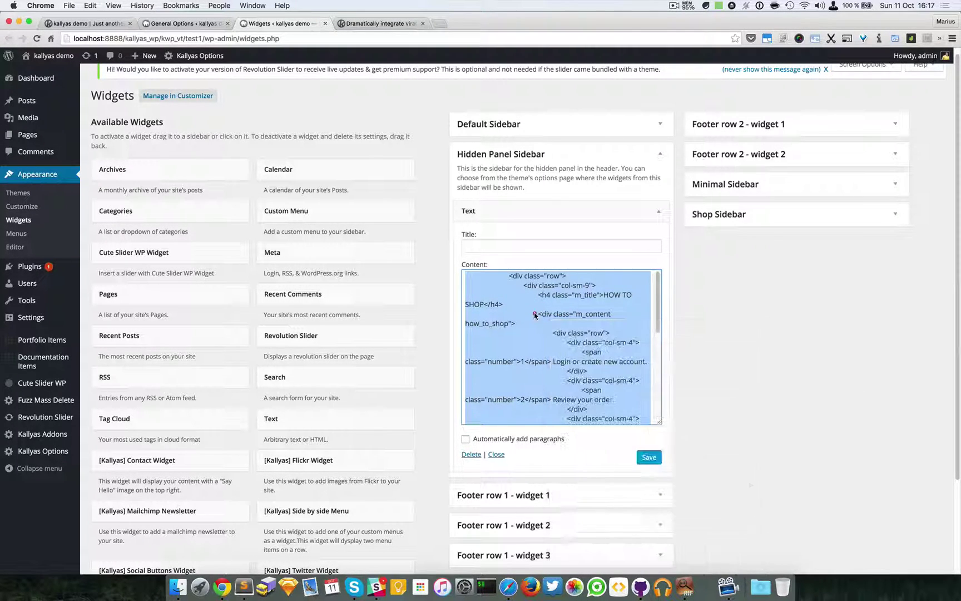
{"action": "left_click", "coordinate": [536, 315]}
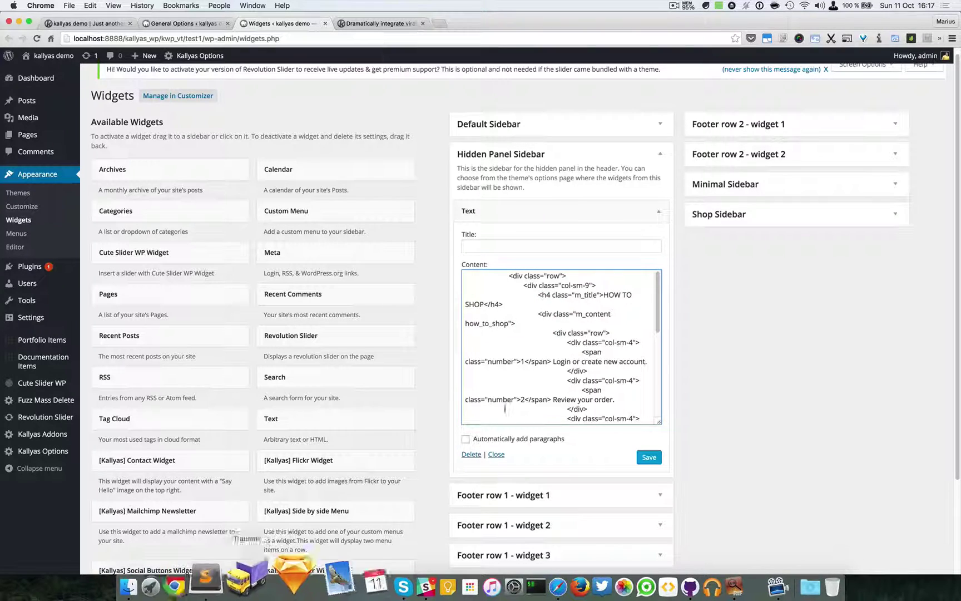
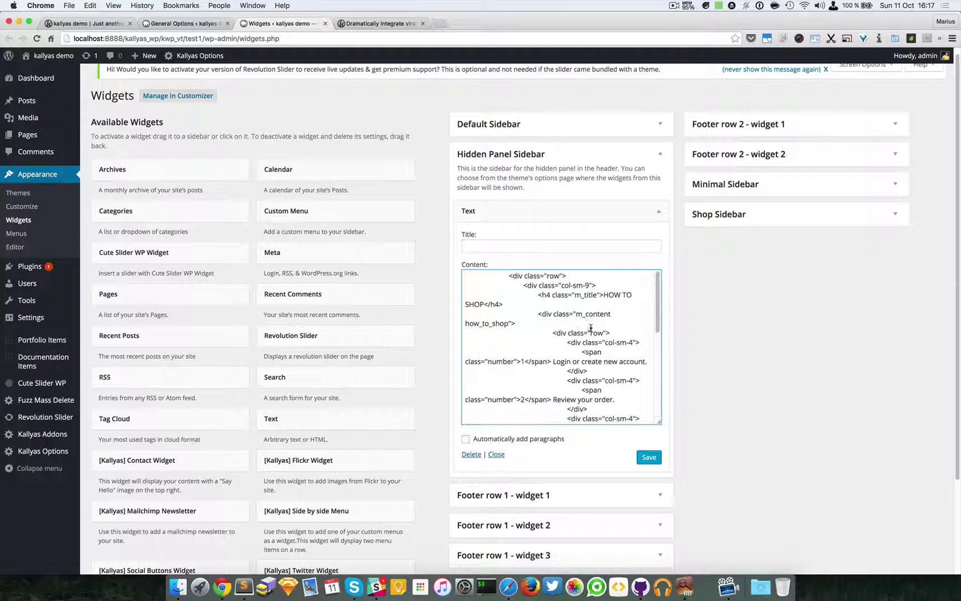
- Switch to the 'kallyas demo' tab to see the open HOW TO SHOP hidden panel
{"action": "left_click", "coordinate": [75, 23]}
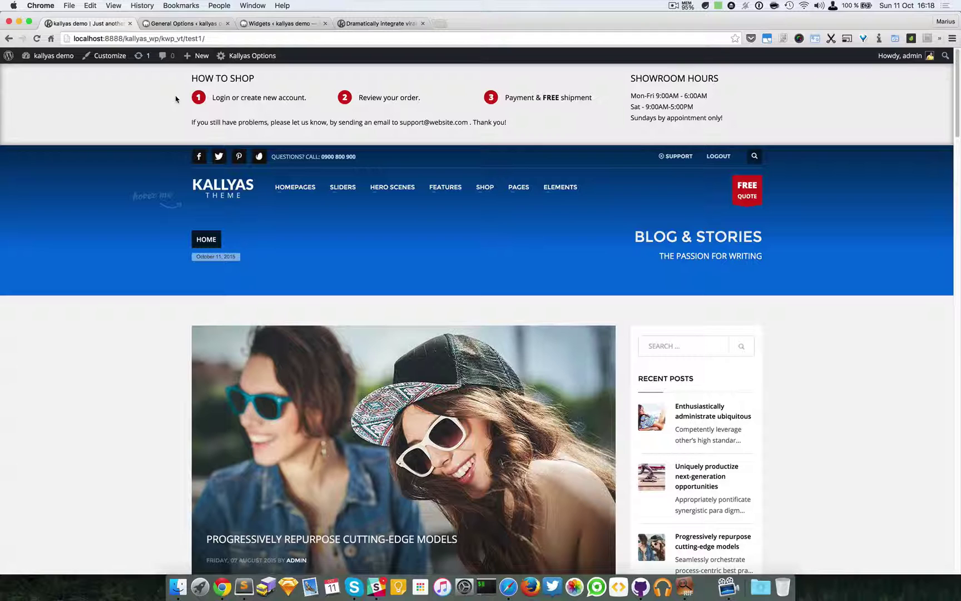
{"action": "left_click", "coordinate": [184, 23]}
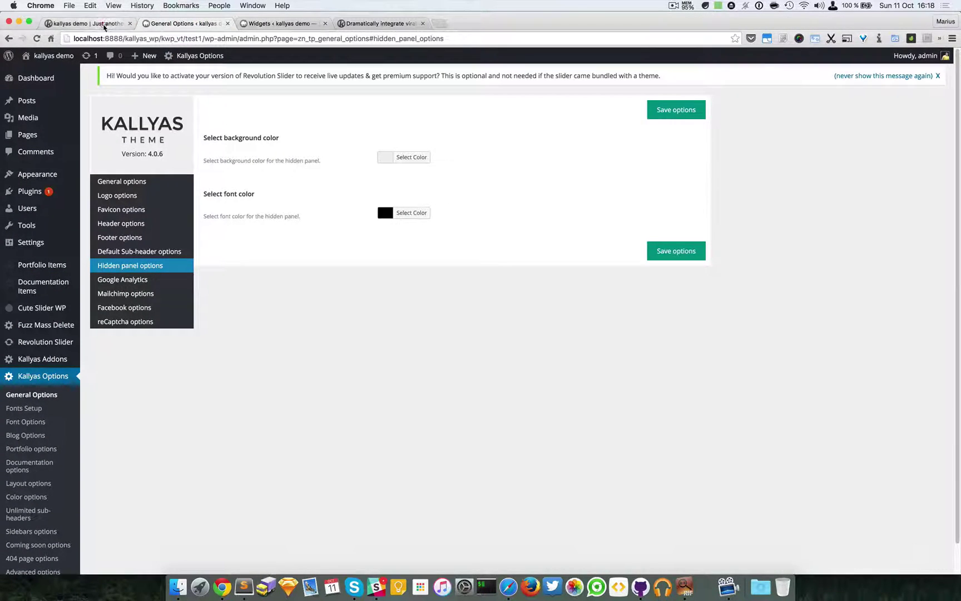
{"action": "left_click", "coordinate": [86, 24]}
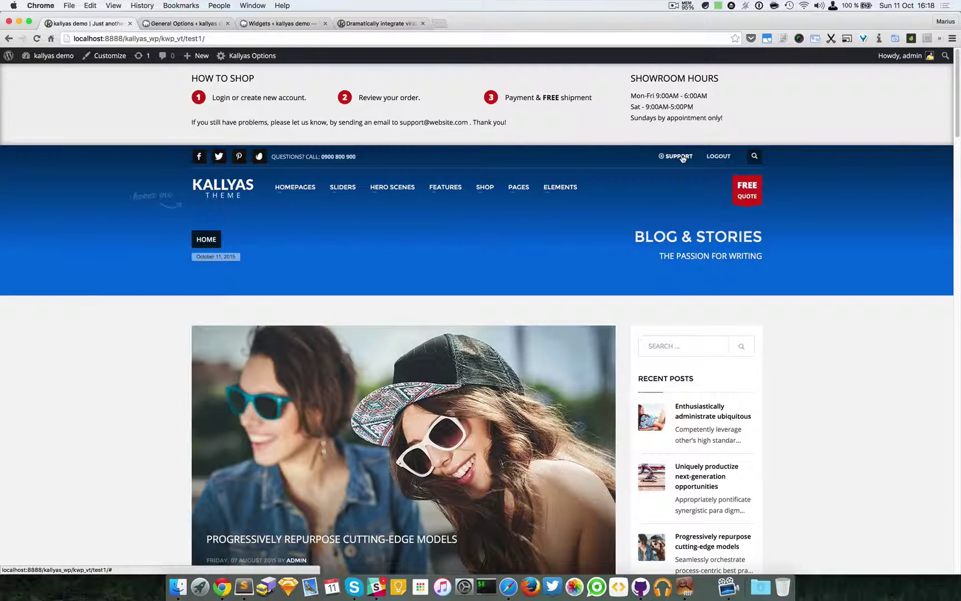
{"action": "left_click", "coordinate": [290, 24]}
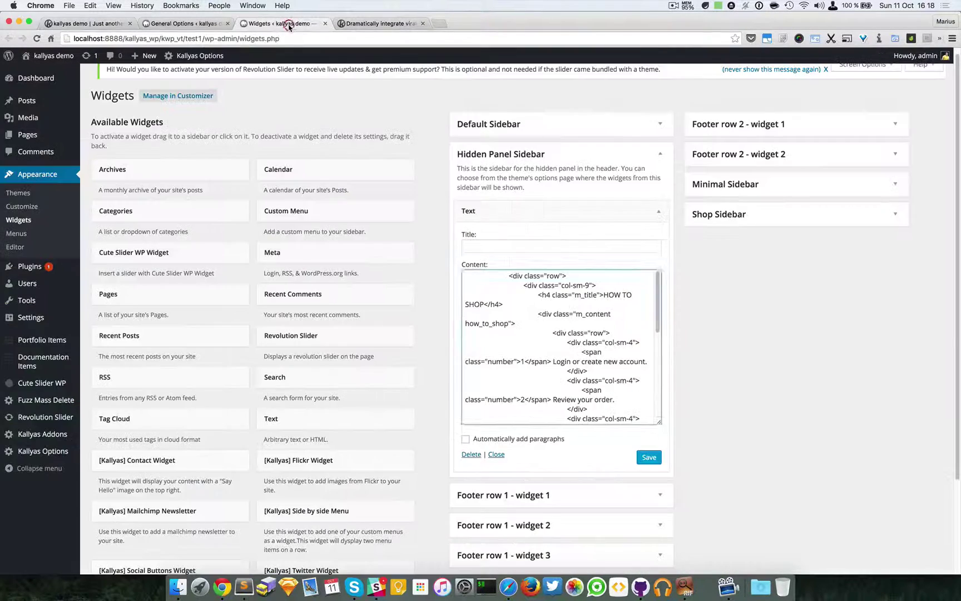
{"action": "left_click", "coordinate": [658, 214]}
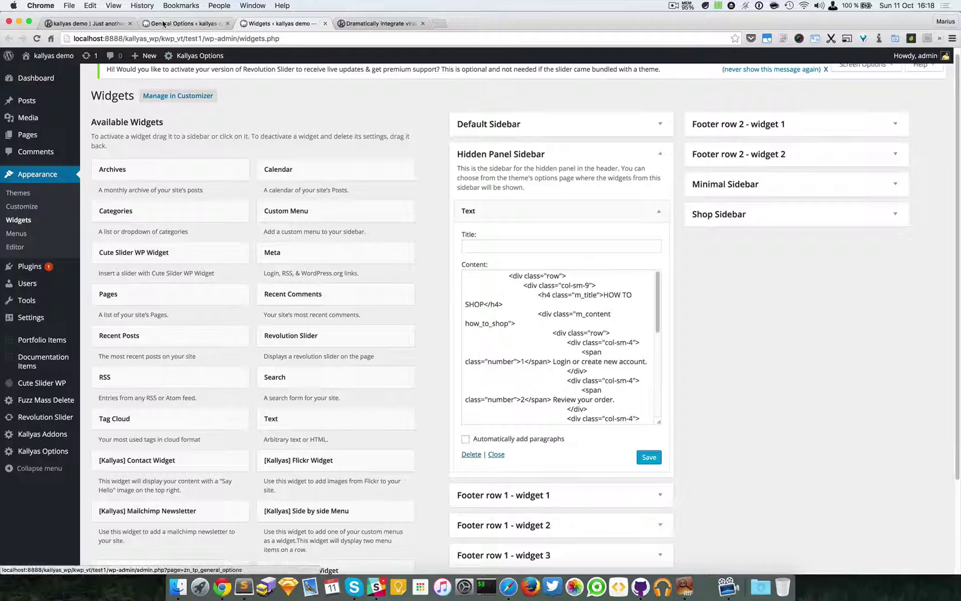
{"action": "left_click", "coordinate": [82, 23]}
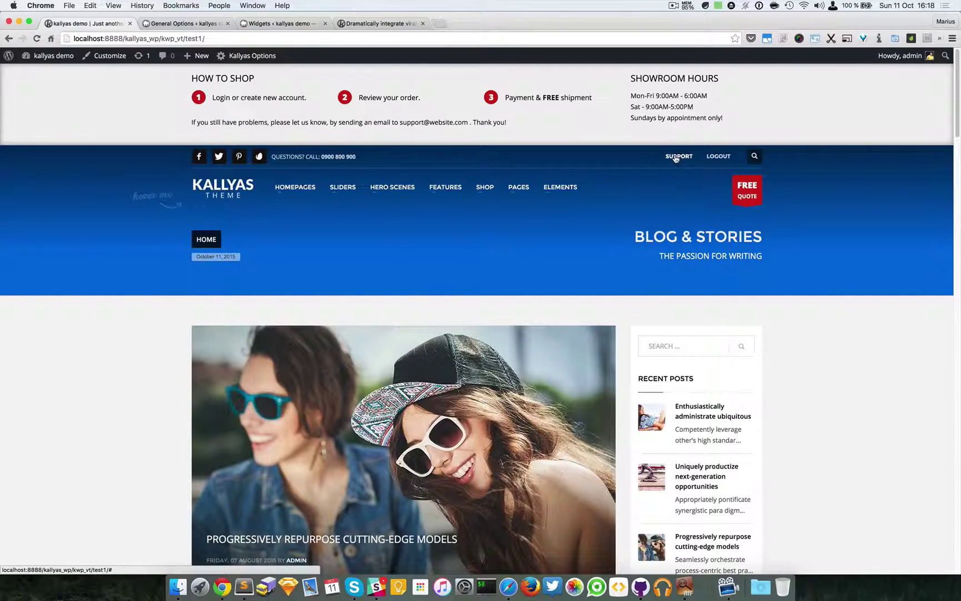
- Close and reopen the HOW TO SHOP panel with SUPPORT, then view the hidden panel colour settings
{"action": "left_click", "coordinate": [678, 156]}
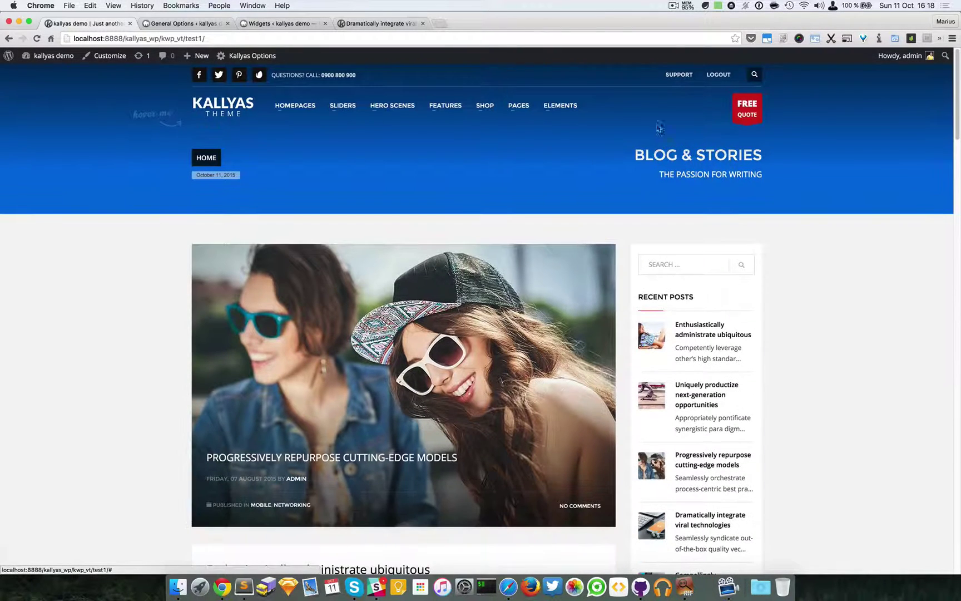
{"action": "left_click", "coordinate": [678, 75]}
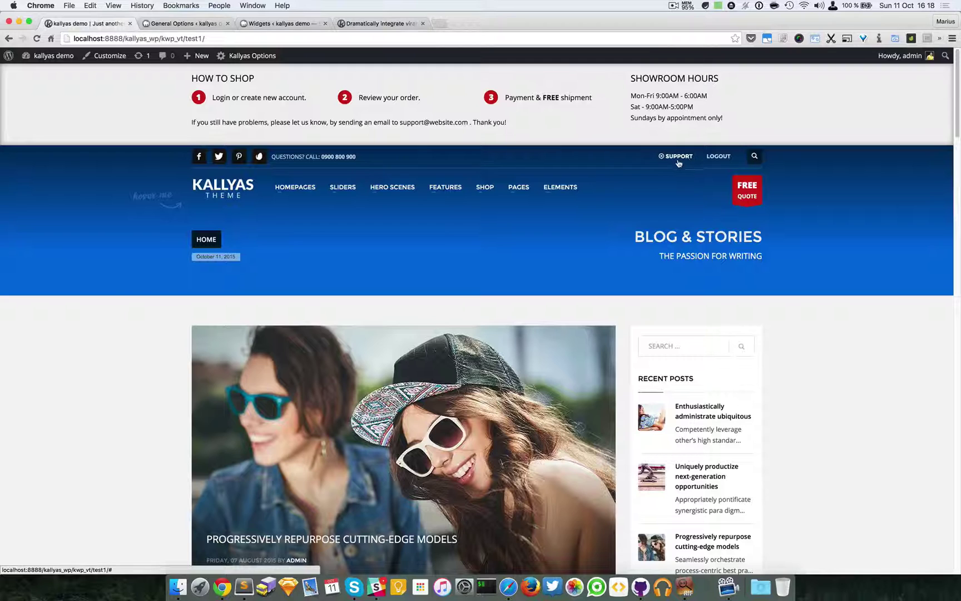
{"action": "left_click", "coordinate": [188, 24]}
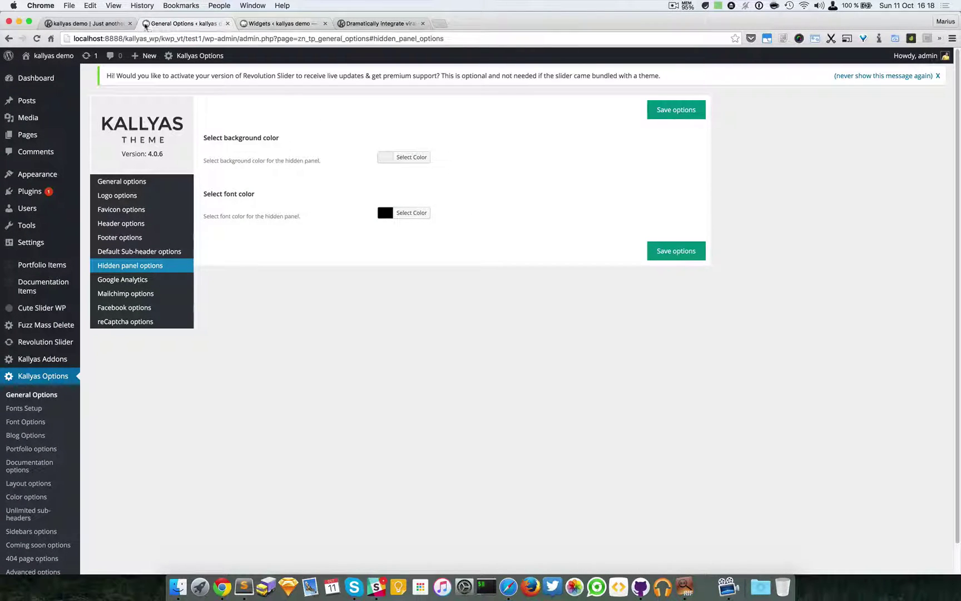
{"action": "left_click", "coordinate": [286, 23]}
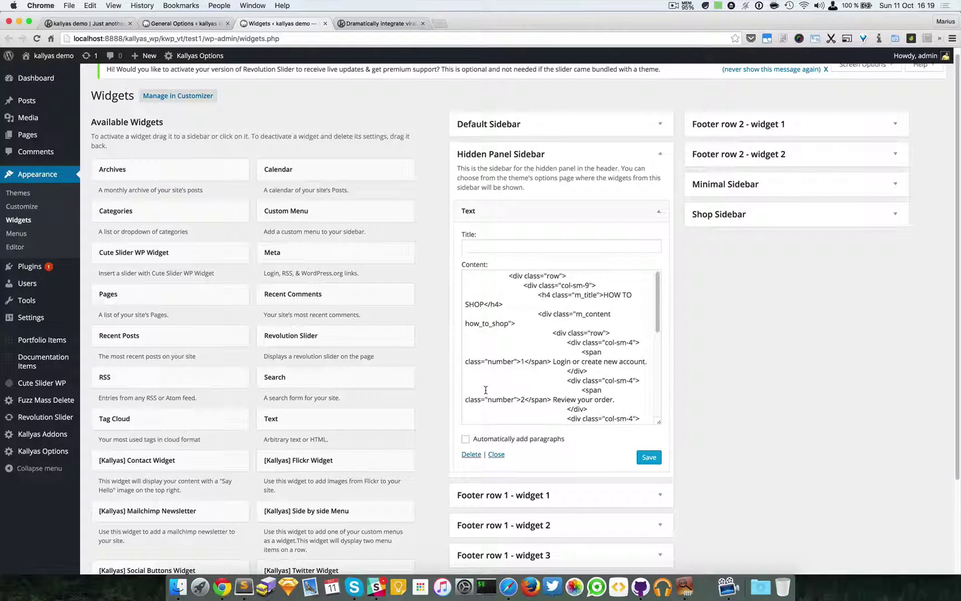
{"action": "left_click", "coordinate": [184, 24]}
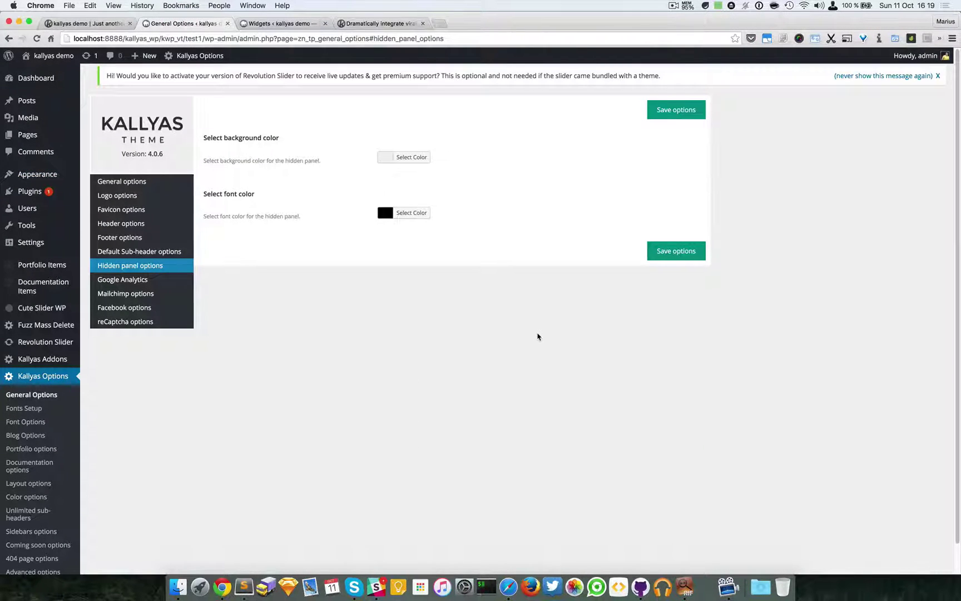